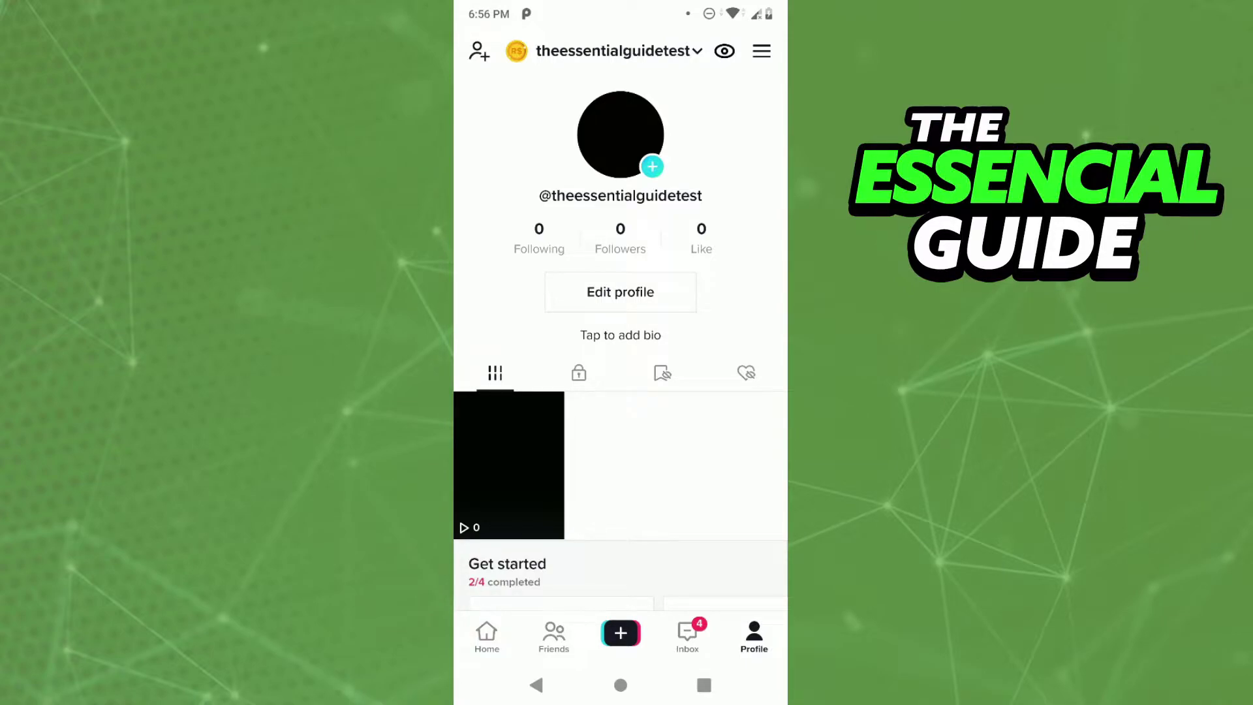
{"action": "left_click", "coordinate": [620, 292]}
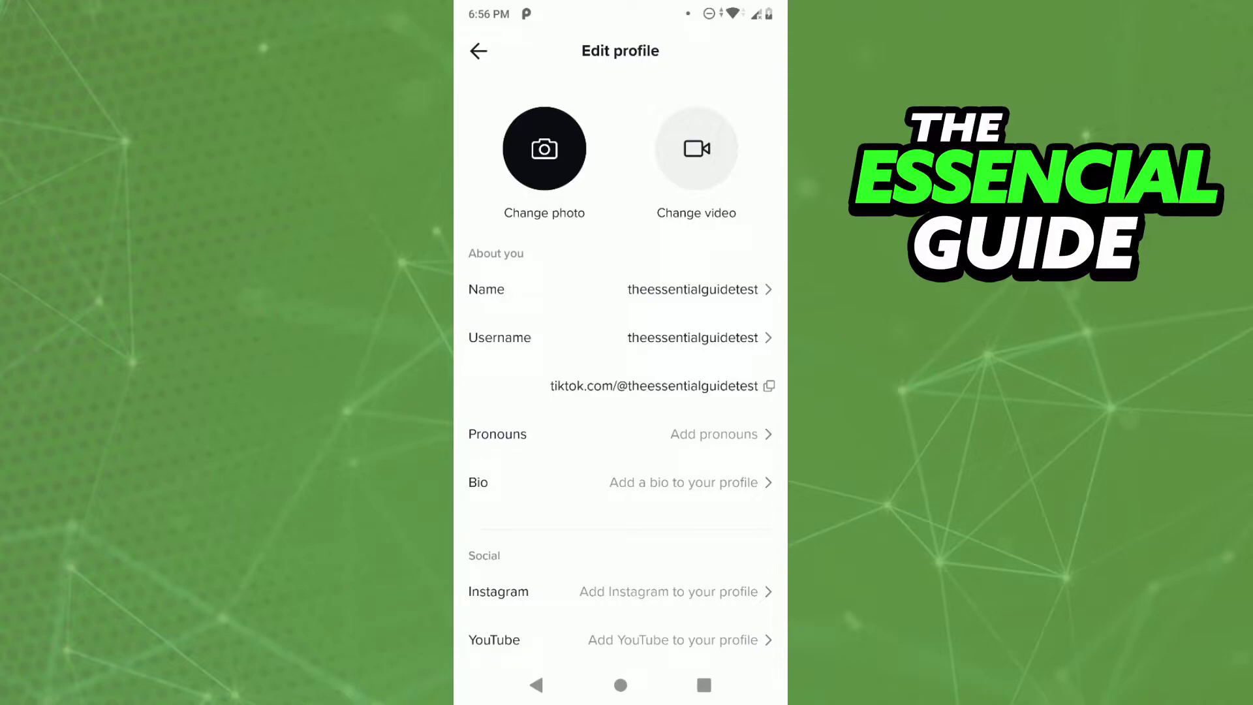
{"action": "left_click", "coordinate": [769, 386]}
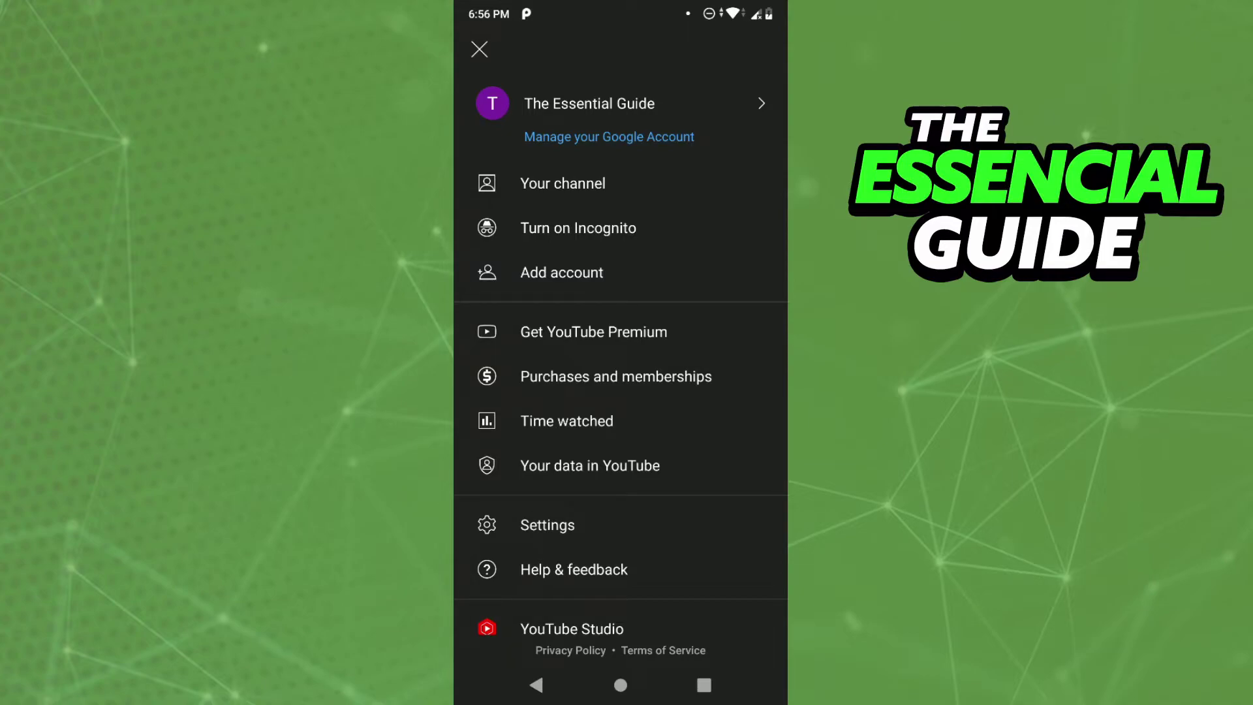
- Go to 'Your channel' from the YouTube account menu
{"action": "left_click", "coordinate": [564, 184]}
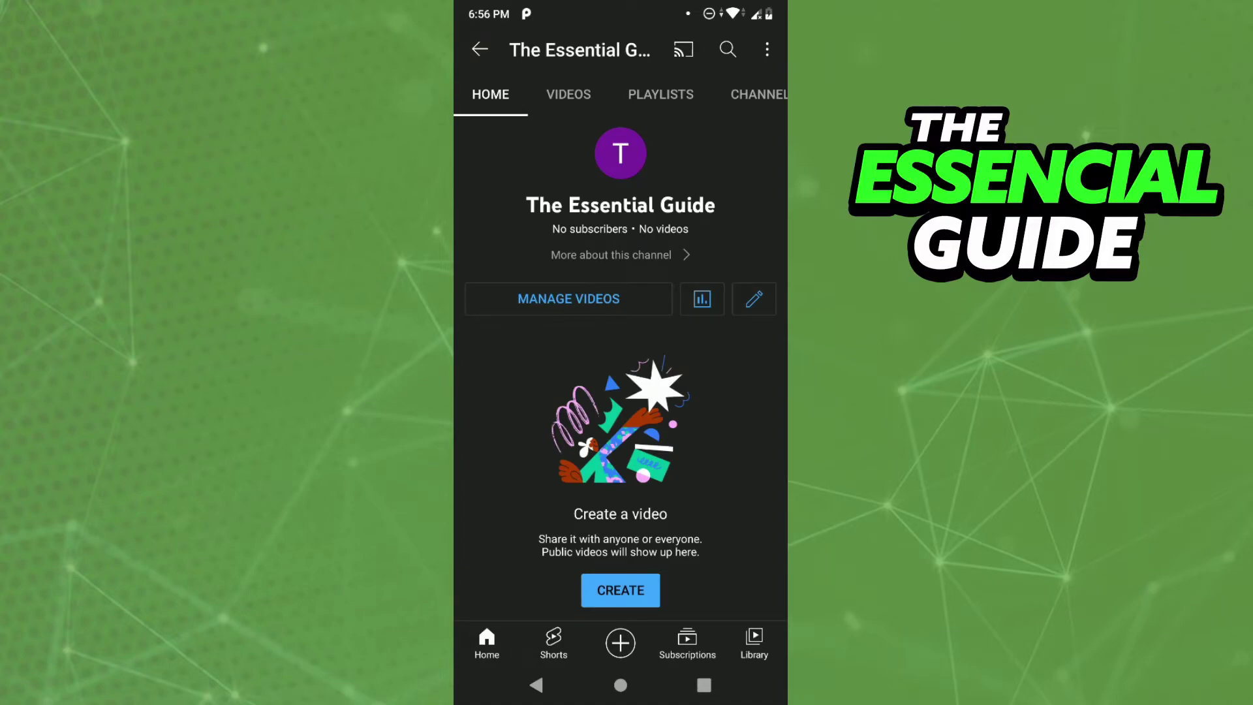
- Open Channel settings for The Essential Guide via the pencil icon
{"action": "left_click", "coordinate": [753, 298]}
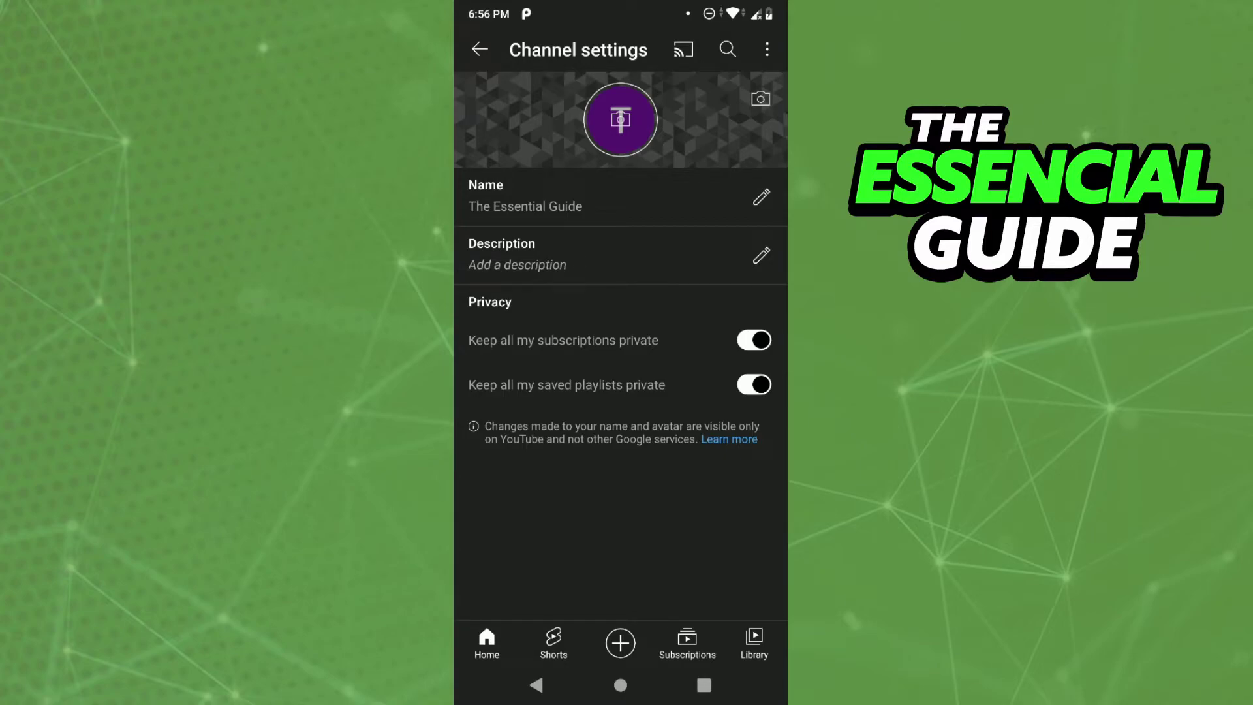
{"action": "left_click", "coordinate": [607, 254]}
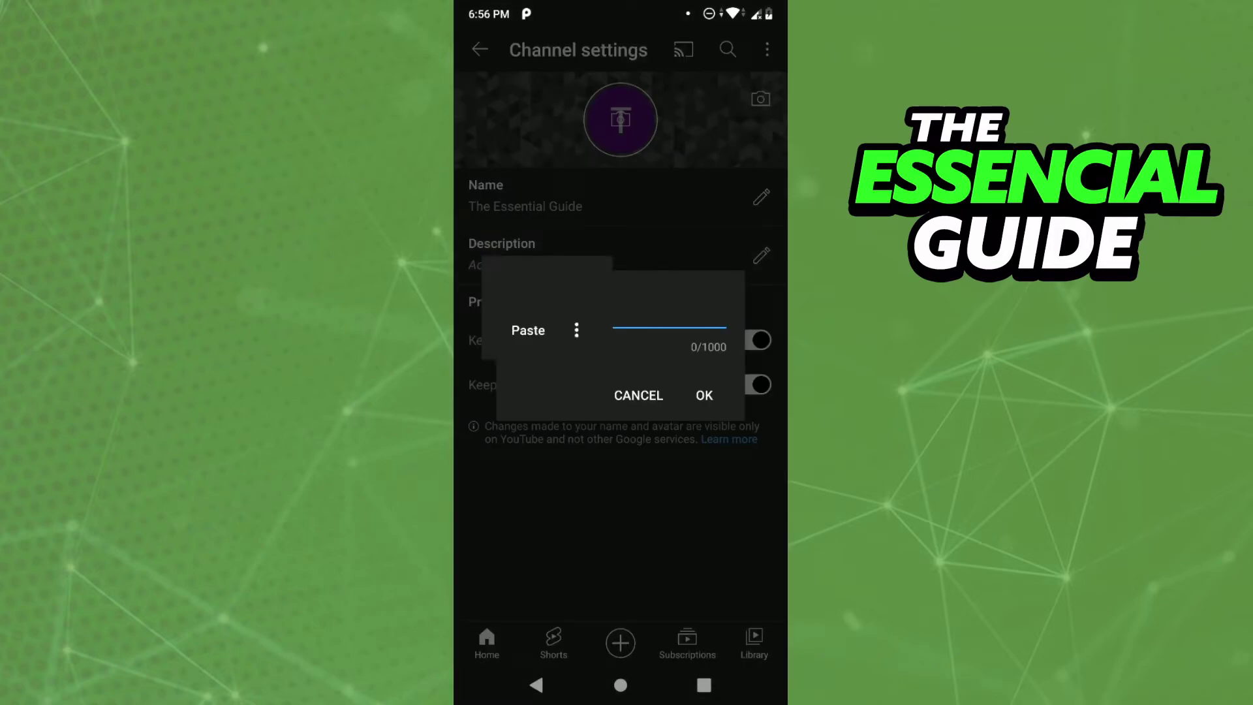
{"action": "left_click", "coordinate": [522, 331]}
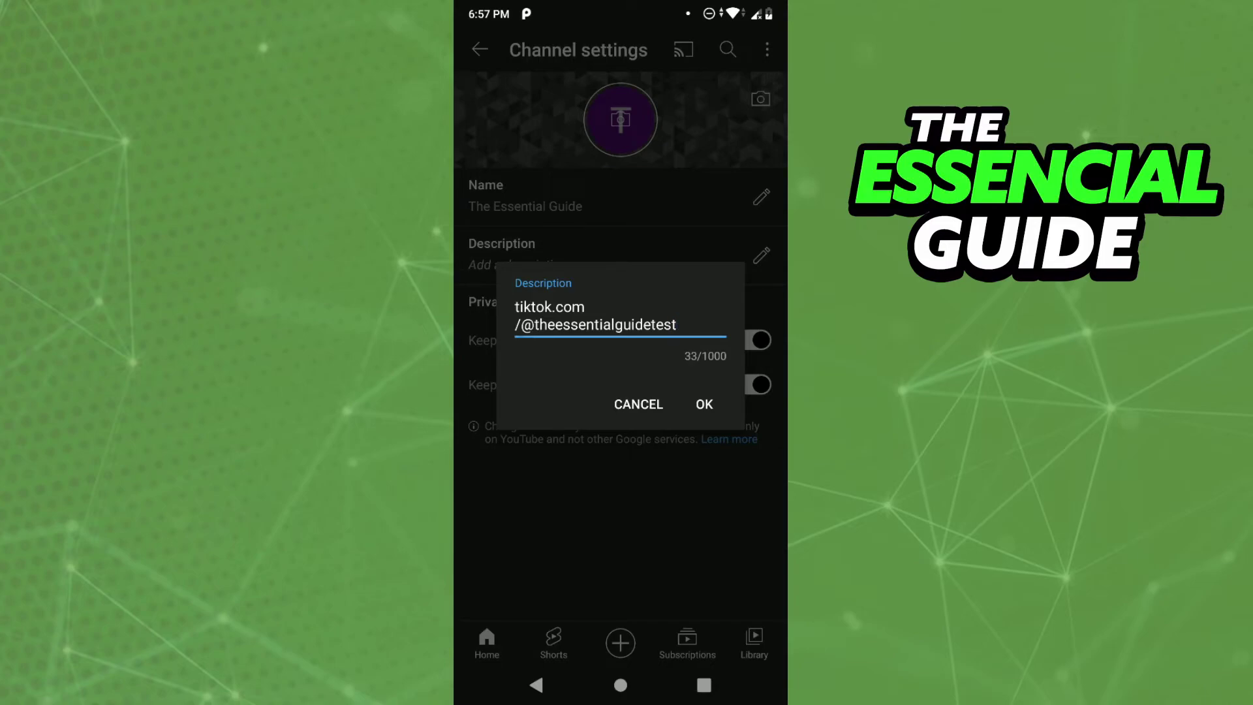
{"action": "left_click", "coordinate": [704, 404]}
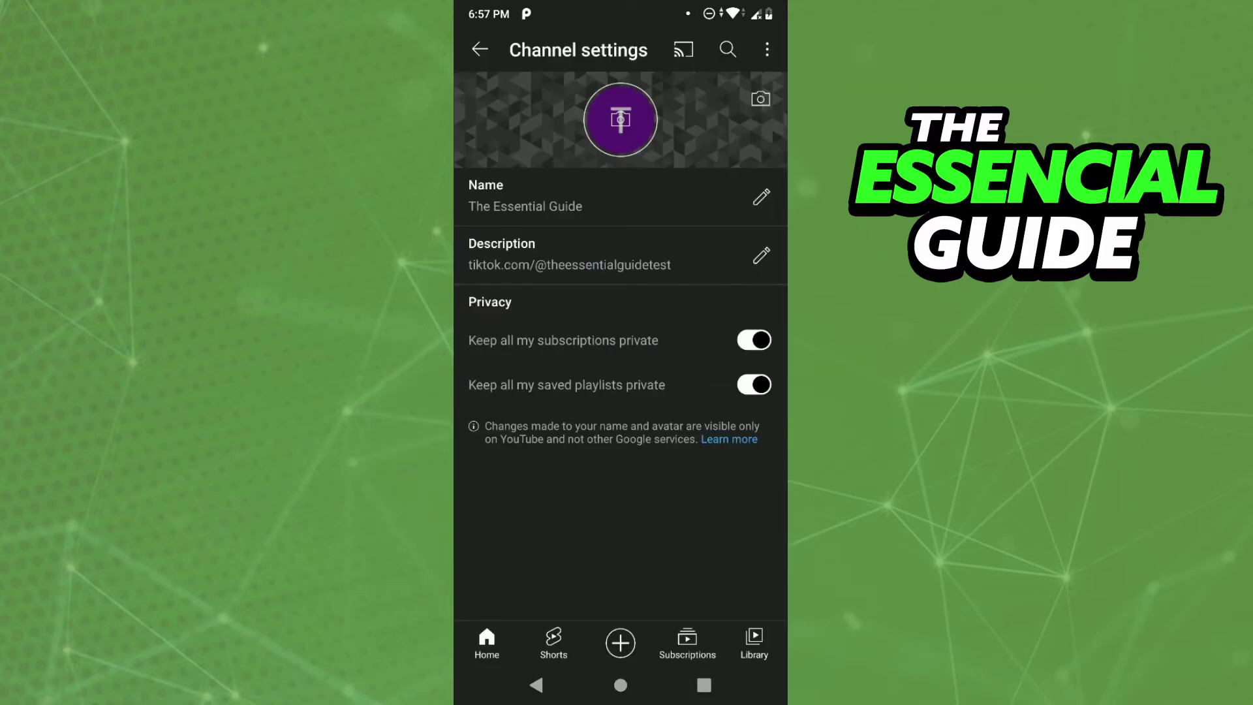